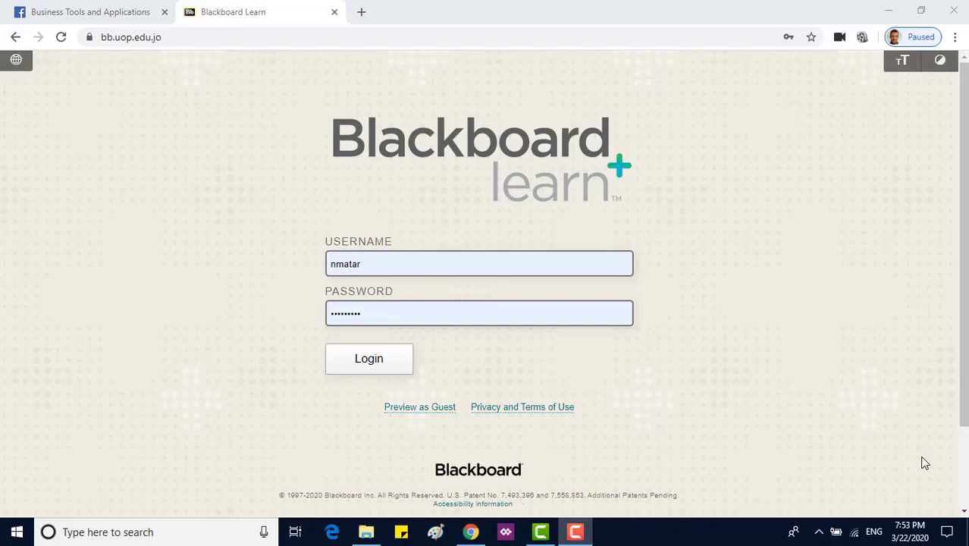
Sign in to Blackboard Learn with the student's username and account password
left_click(411, 264)
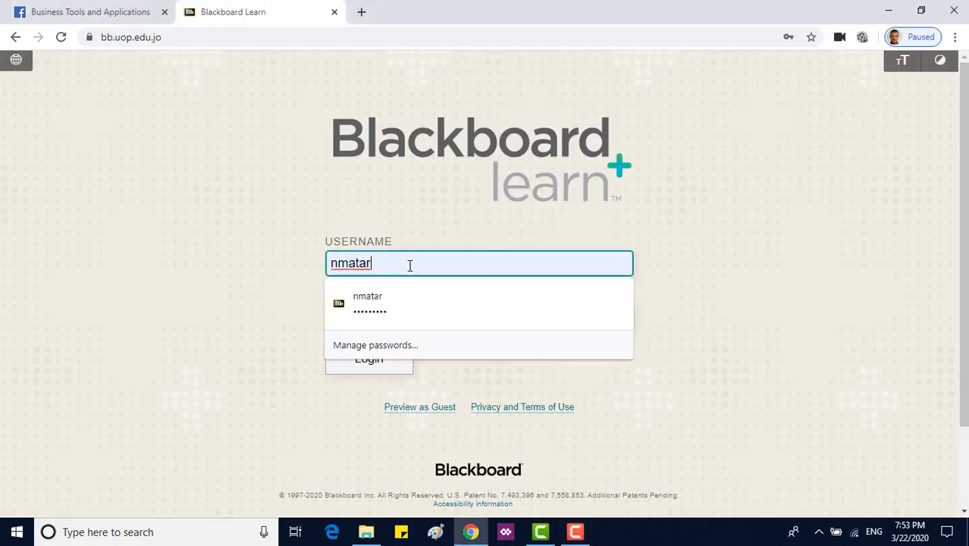
key("ctrl+a")
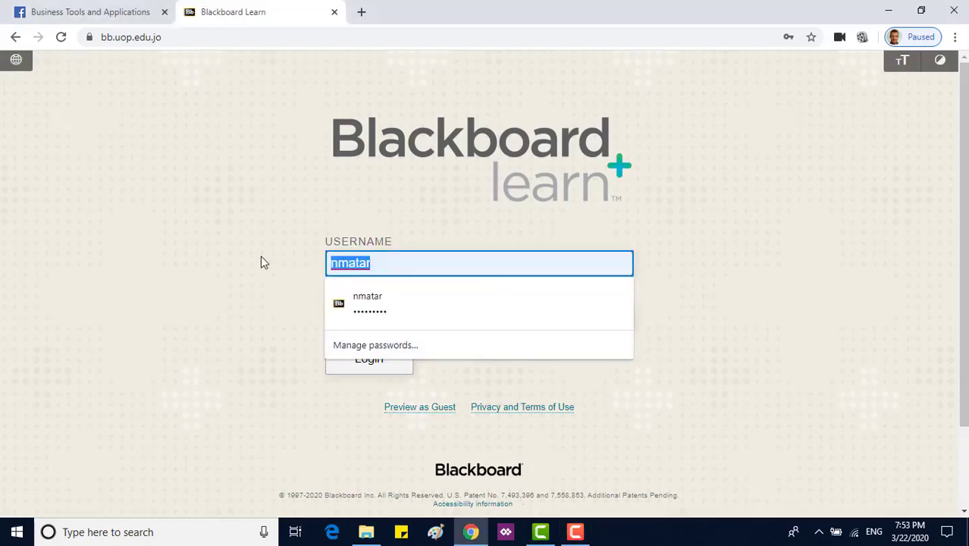
type("ramzi")
key("Tab")
key("Return")
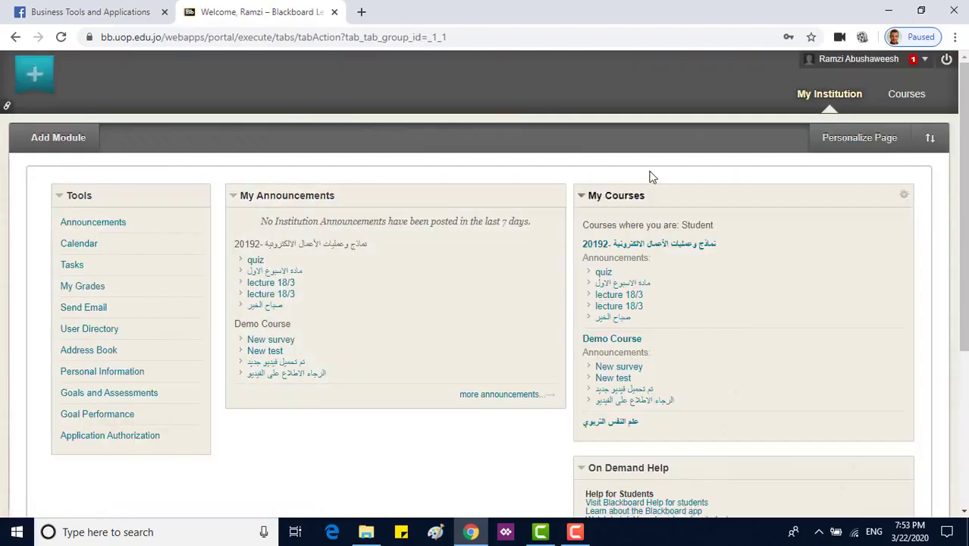
Open the Demo Course and begin the assessment named "test" from its content
left_click(620, 343)
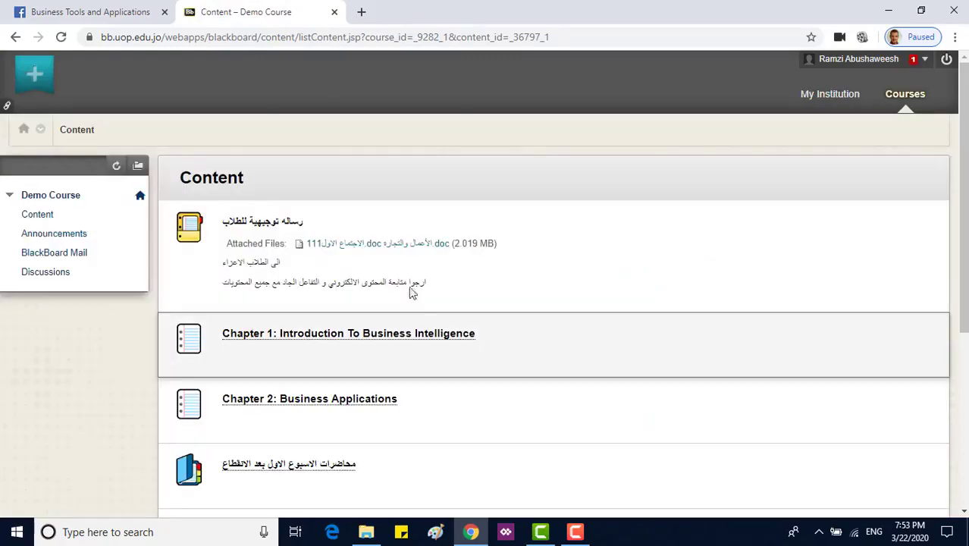
scroll(318, 299, "down", 4)
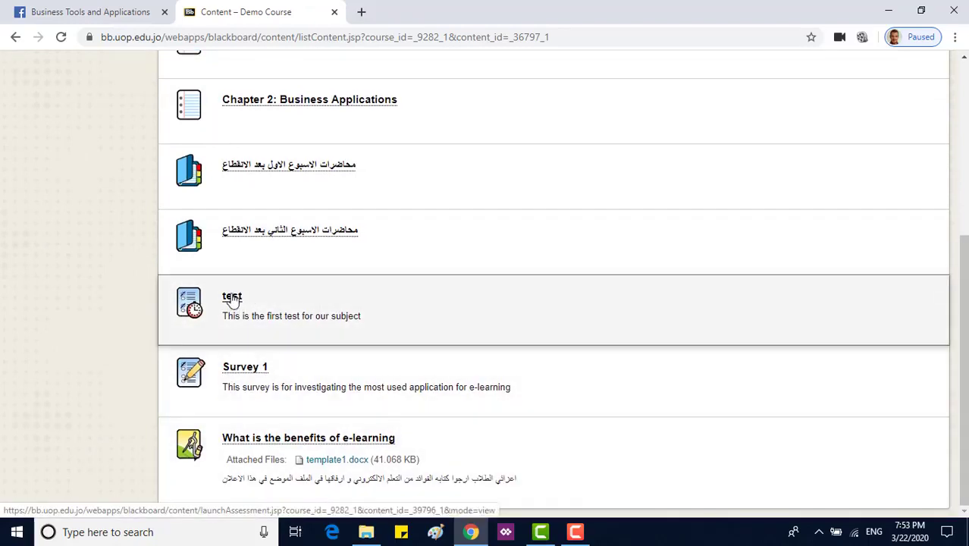
left_click(232, 299)
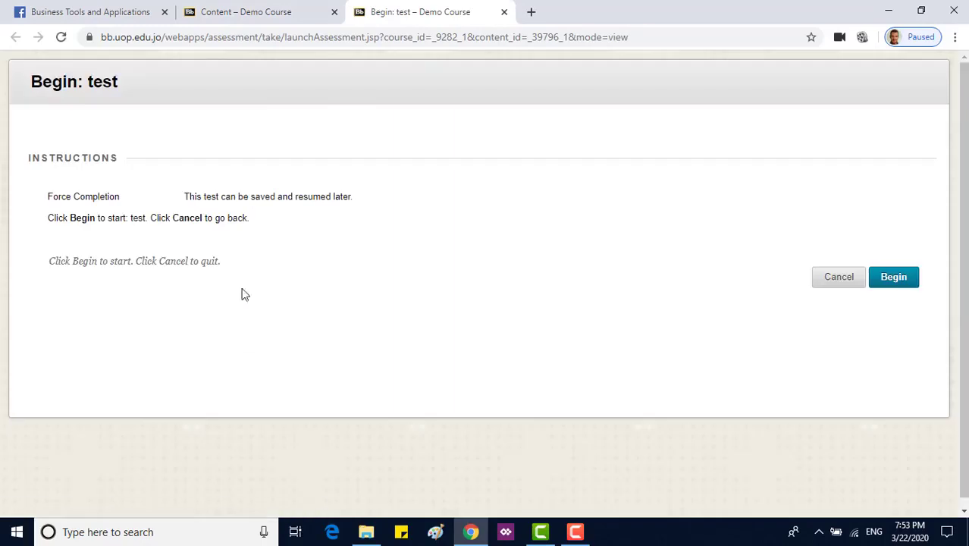
left_click(894, 278)
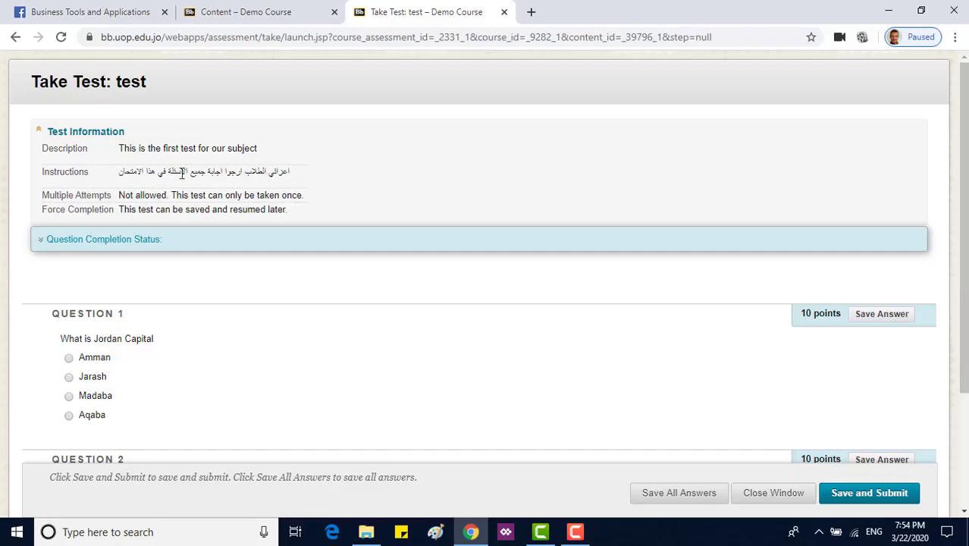
Answer Question 1 with Amman and Question 2 with Dead Sea, and submit the test
scroll(145, 364, "down", 2)
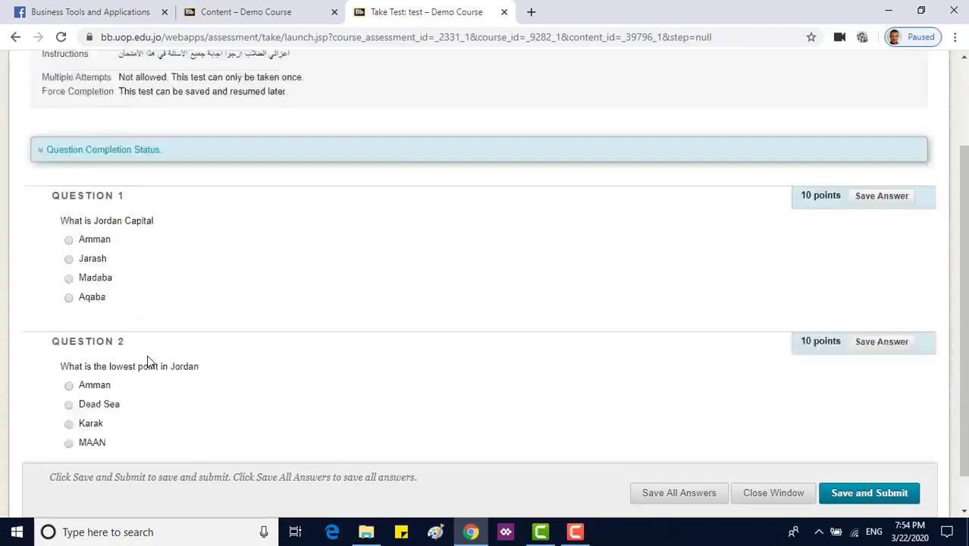
left_click(69, 202)
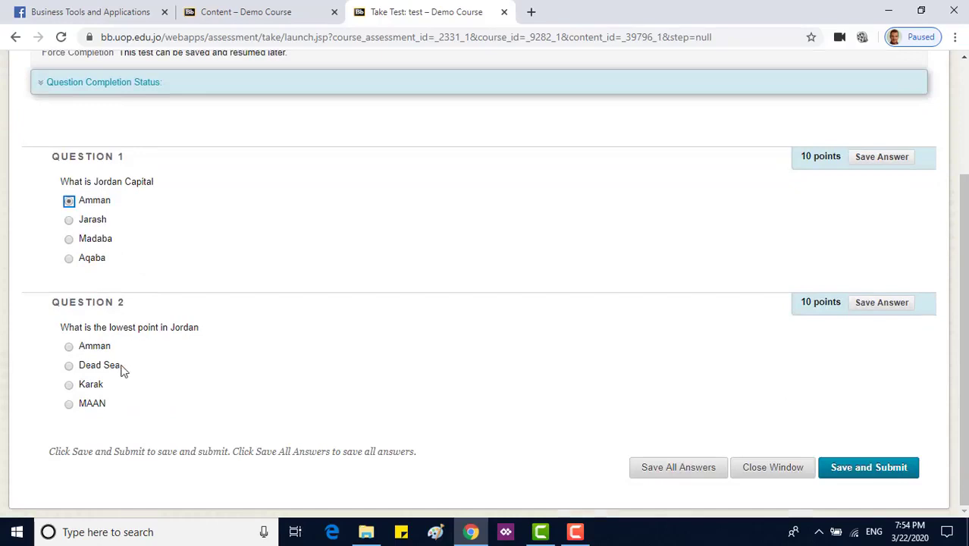
left_click(69, 366)
left_click(895, 466)
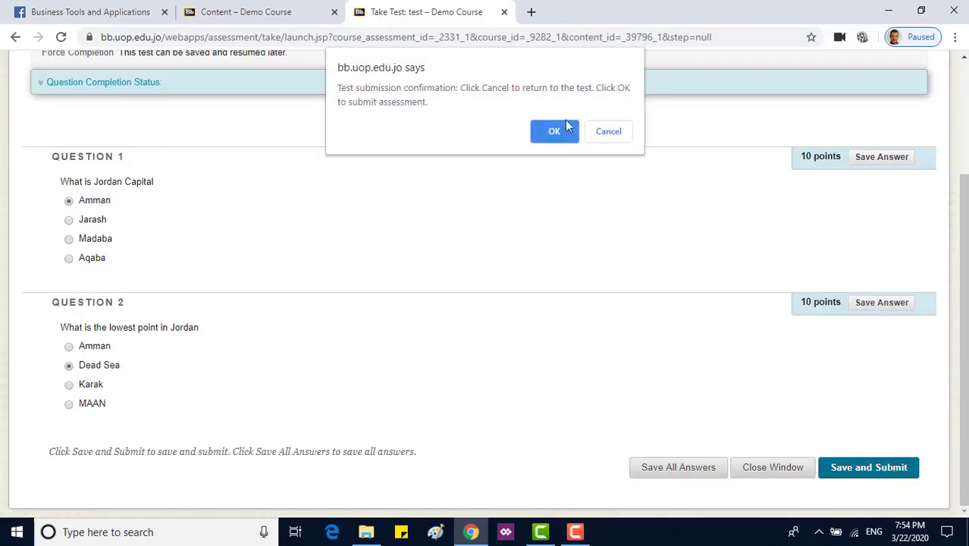
left_click(555, 133)
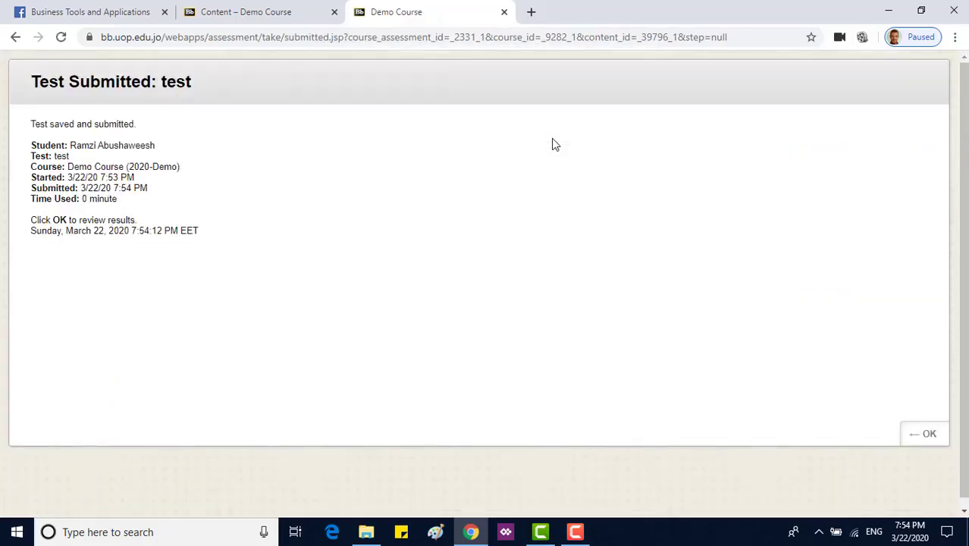
Review the results of the submitted test and return to the course content
left_click(925, 435)
scroll(807, 404, "down", 2)
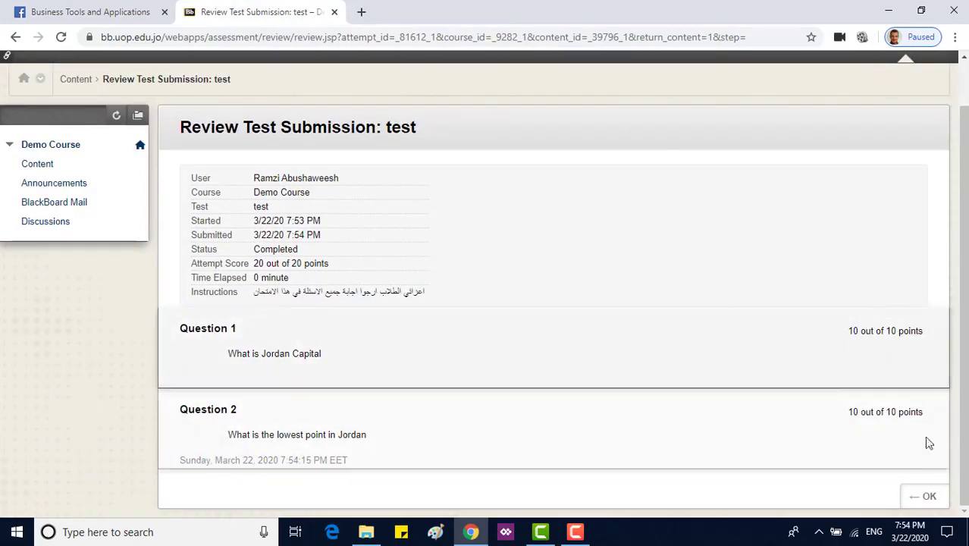
left_click(929, 498)
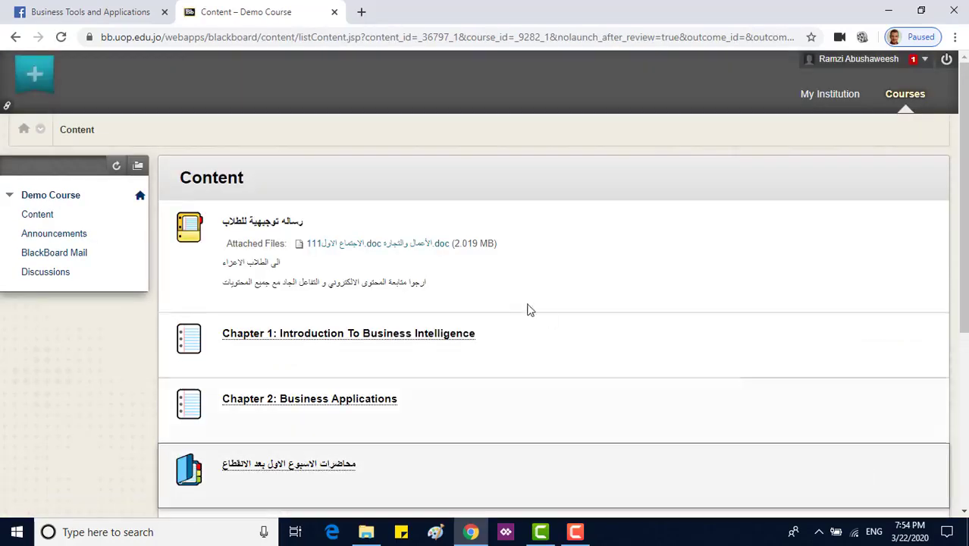
Open Survey 1 from the course content and begin it
scroll(560, 315, "down", 4)
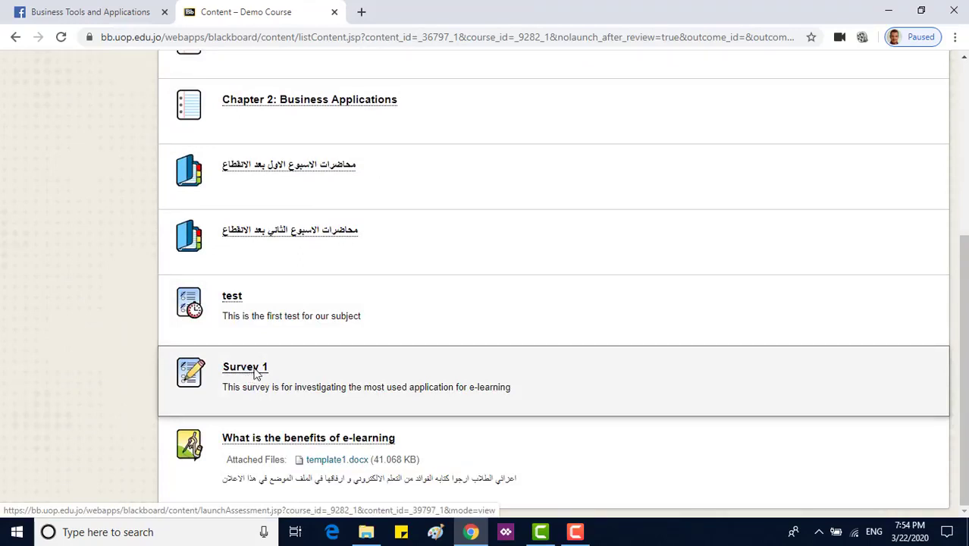
left_click(255, 371)
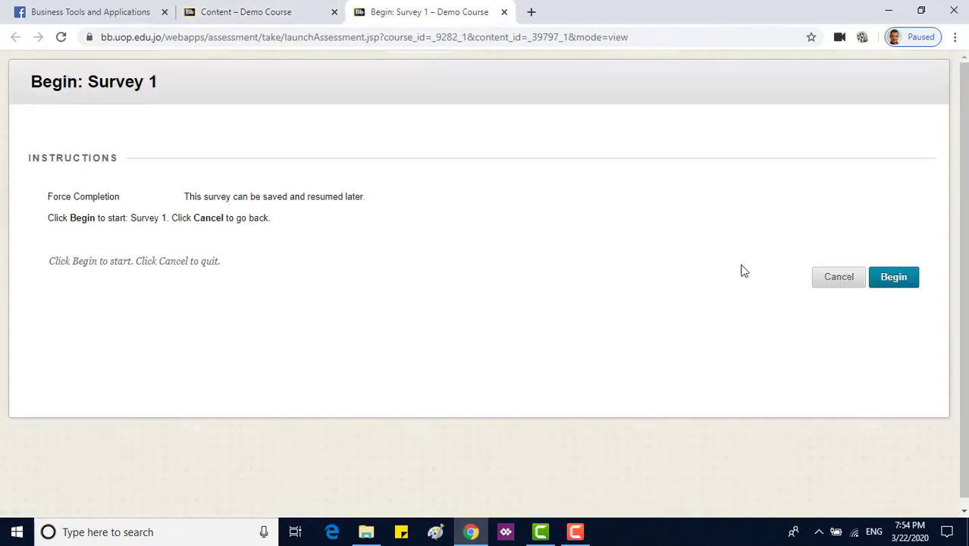
left_click(898, 279)
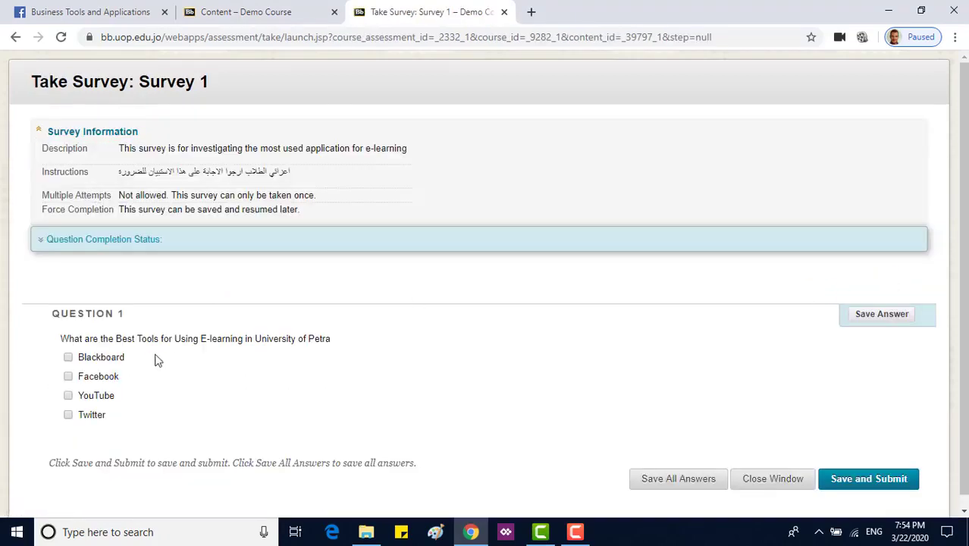
Choose Blackboard, Facebook and YouTube as the best e-learning tools in Question 1 and save the answer
left_click_drag(82, 338, 351, 343)
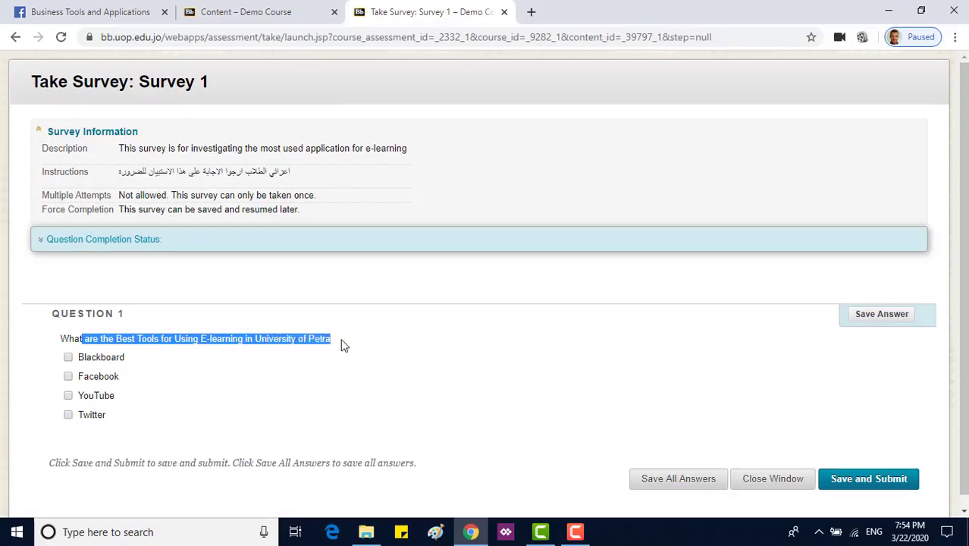
left_click(68, 357)
left_click(68, 376)
left_click(69, 396)
left_click(885, 316)
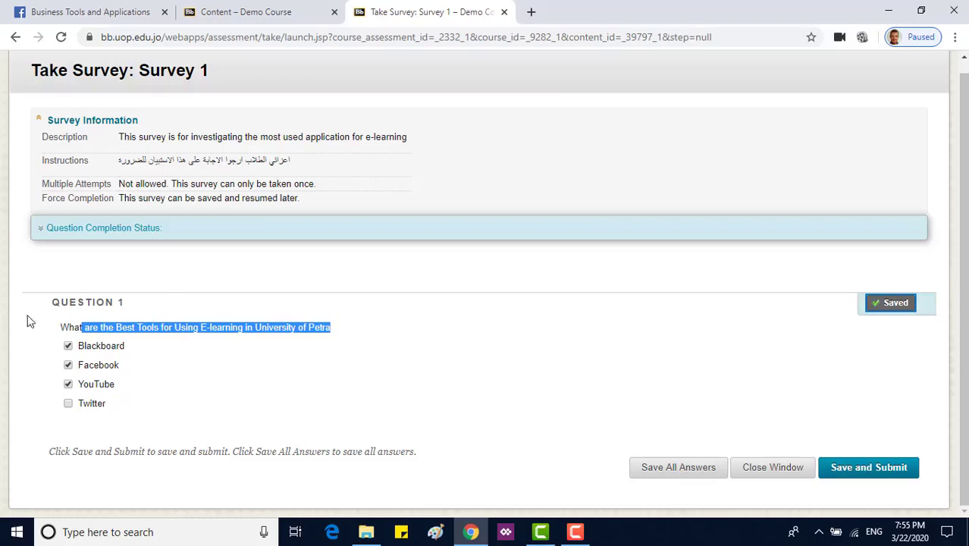
Submit Survey 1, review the submission and return to the course content
left_click(860, 471)
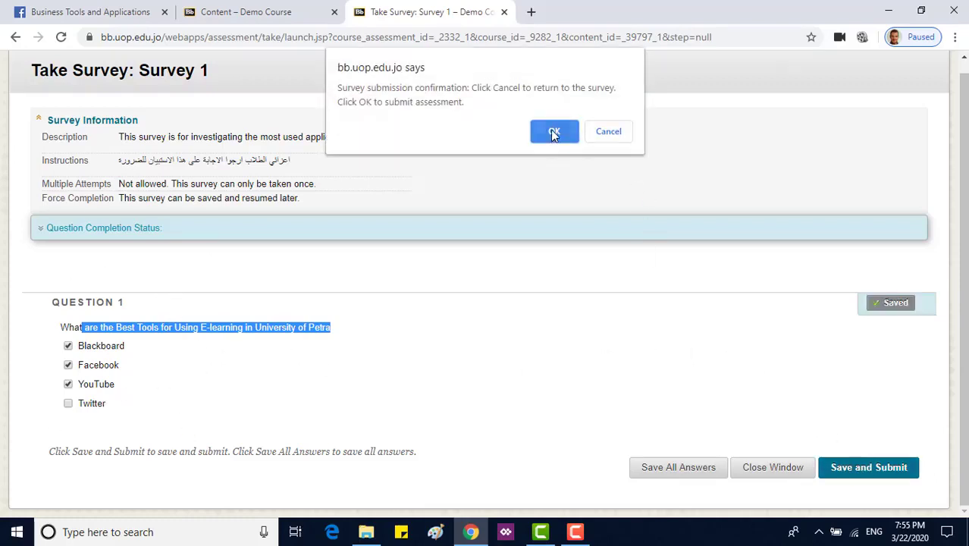
left_click(553, 133)
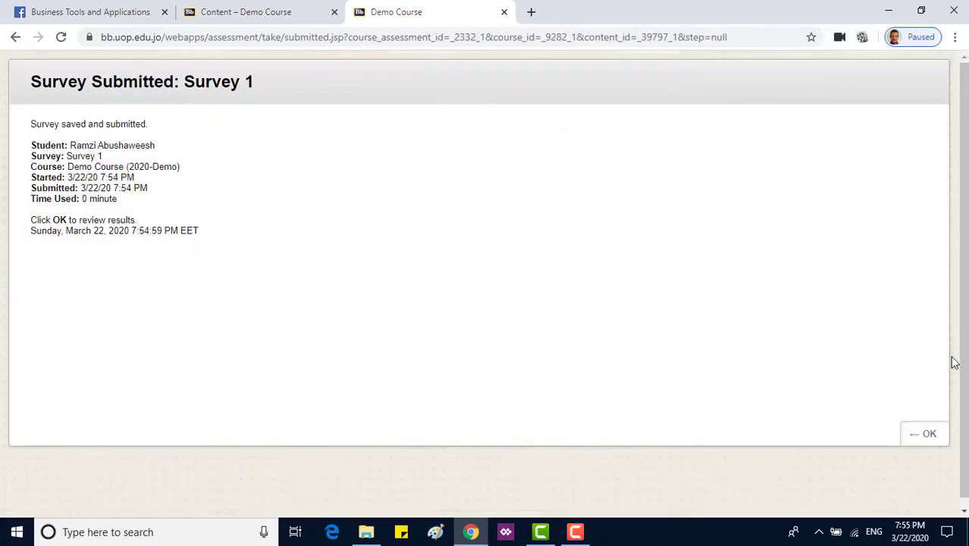
left_click(931, 434)
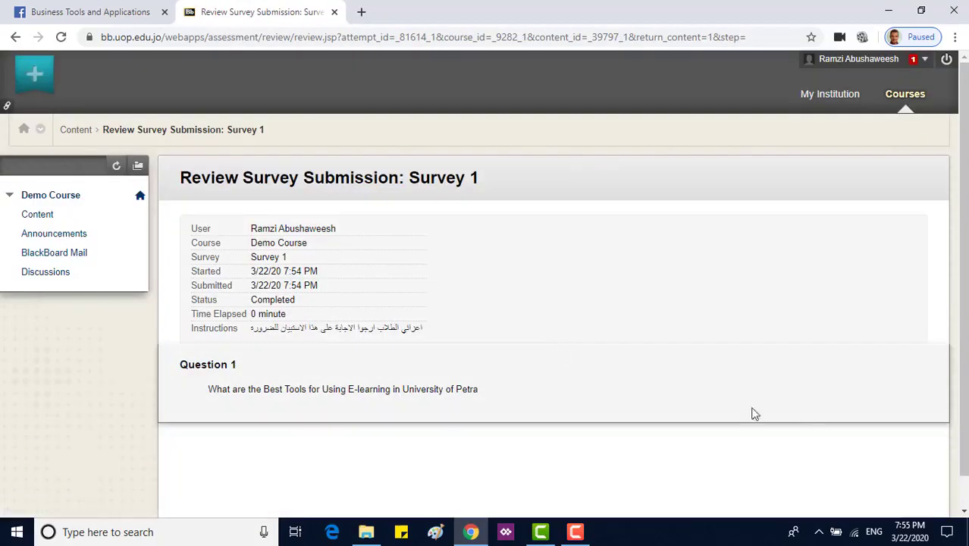
scroll(753, 392, "down", 1)
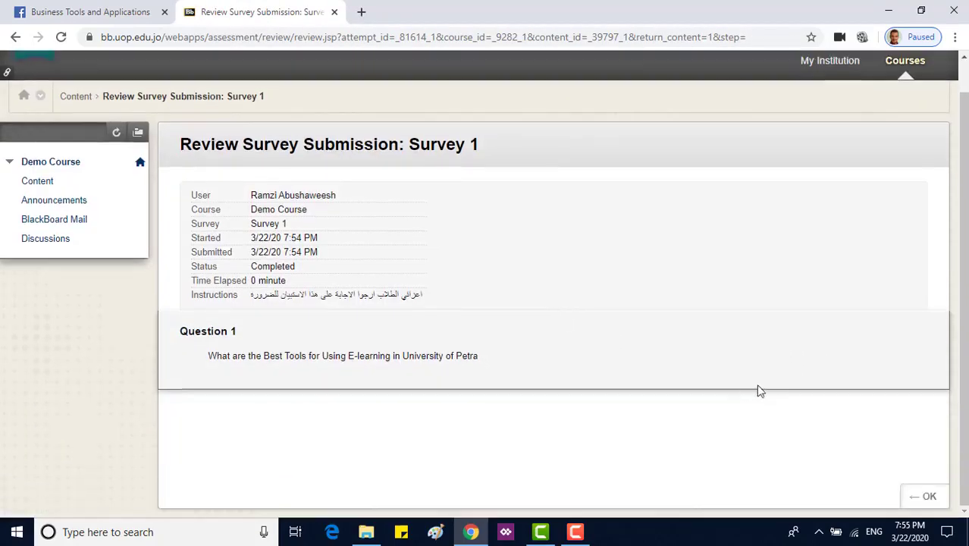
left_click(931, 495)
Open the assignment "What is the benefits of e-learning", then download its template1.docx attachment and open it in Word
scroll(845, 455, "down", 4)
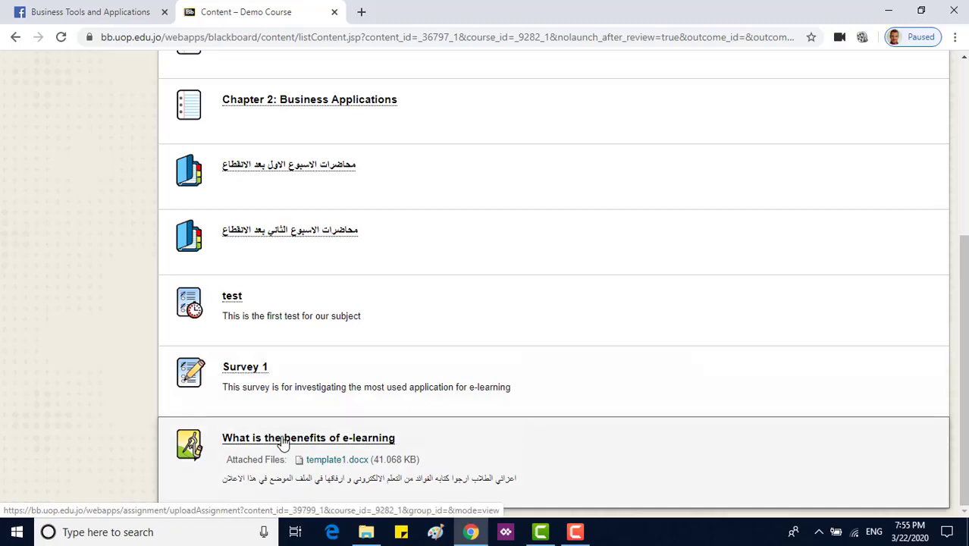
left_click(282, 440)
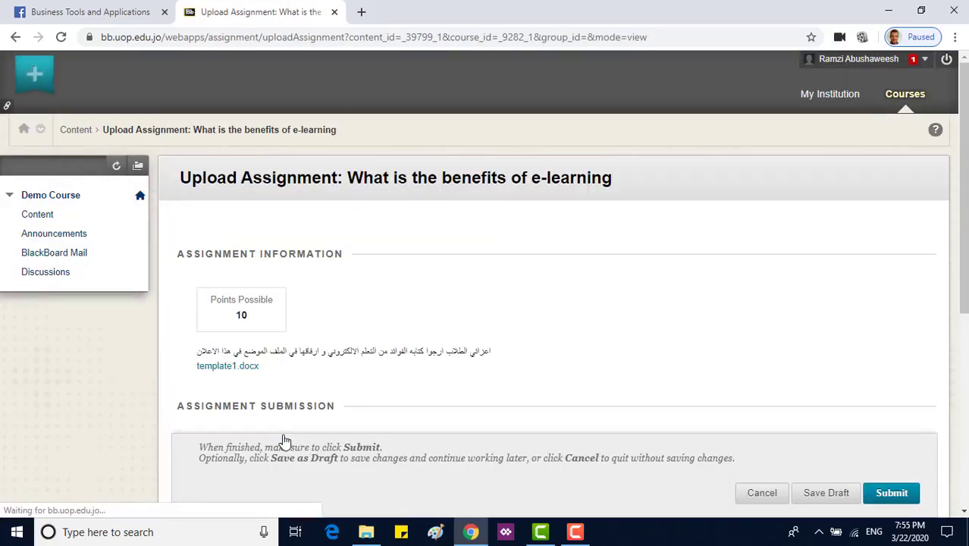
left_click_drag(217, 299, 343, 337)
left_click_drag(486, 350, 424, 362)
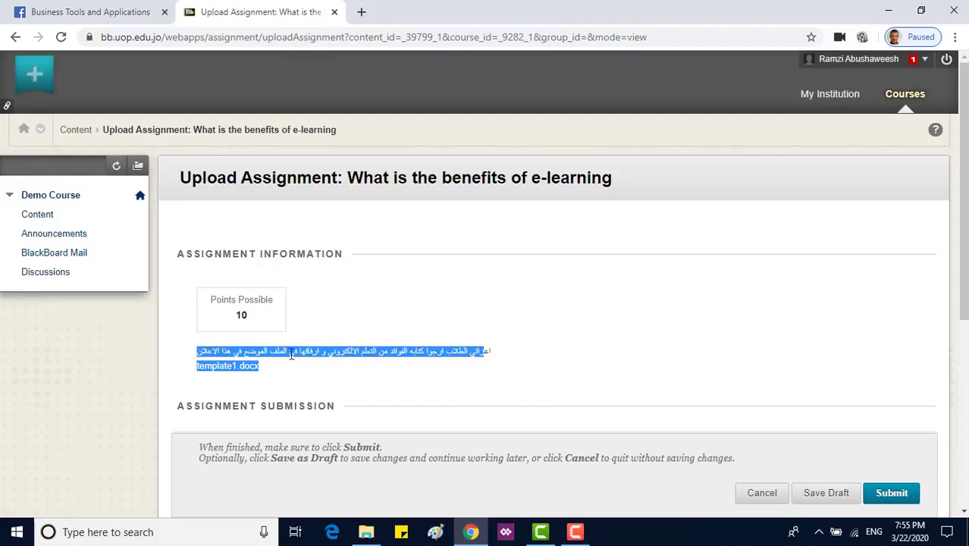
left_click(262, 352)
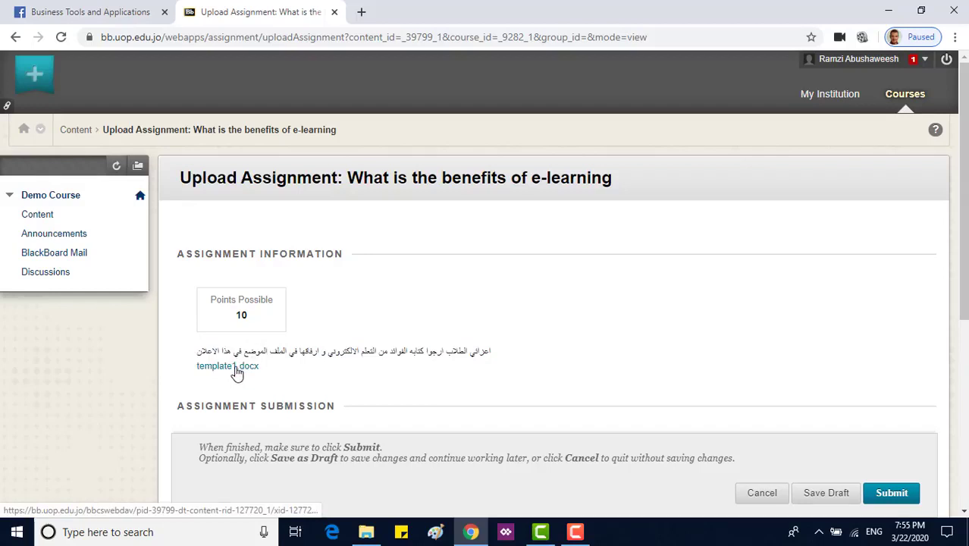
left_click(225, 369)
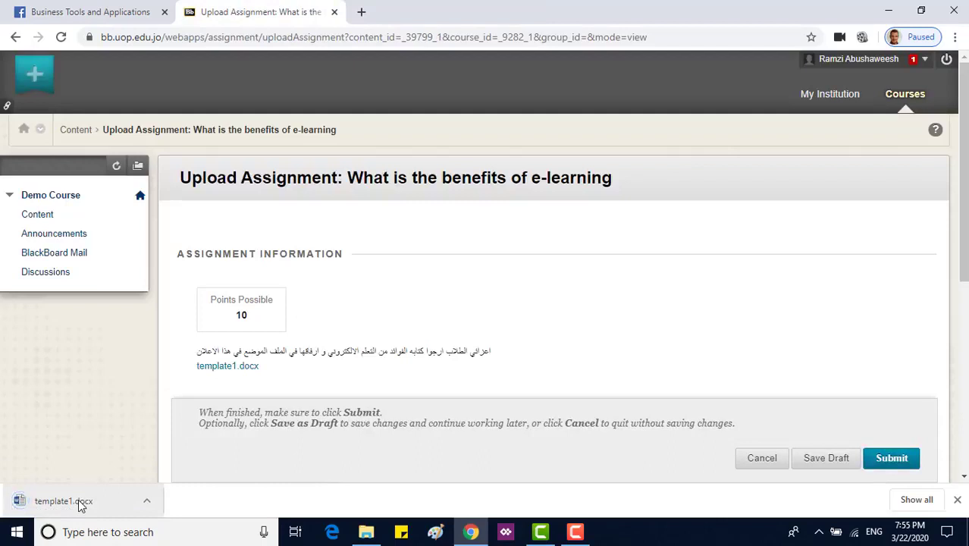
left_click(82, 504)
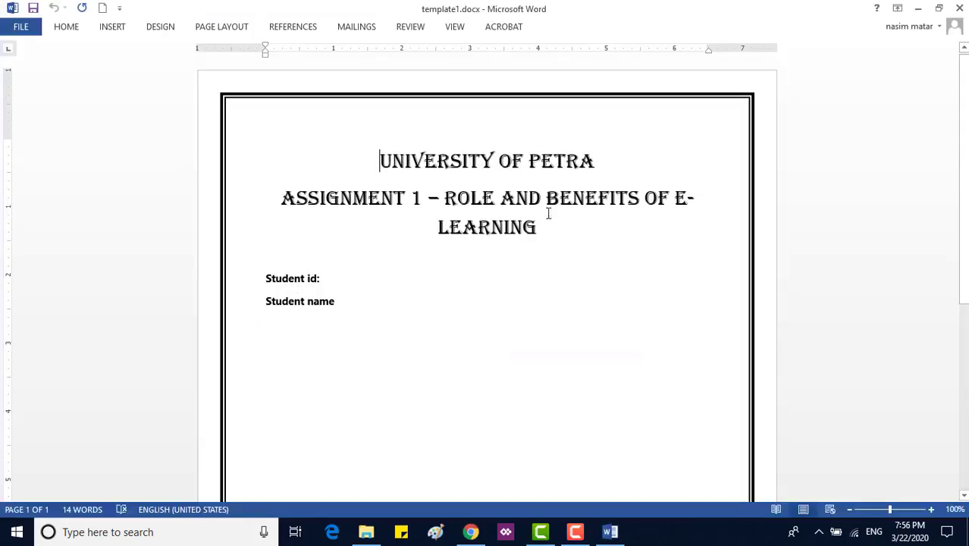
Fill in the student ID number and the student's name on the assignment template
left_click(341, 278)
type("2020")
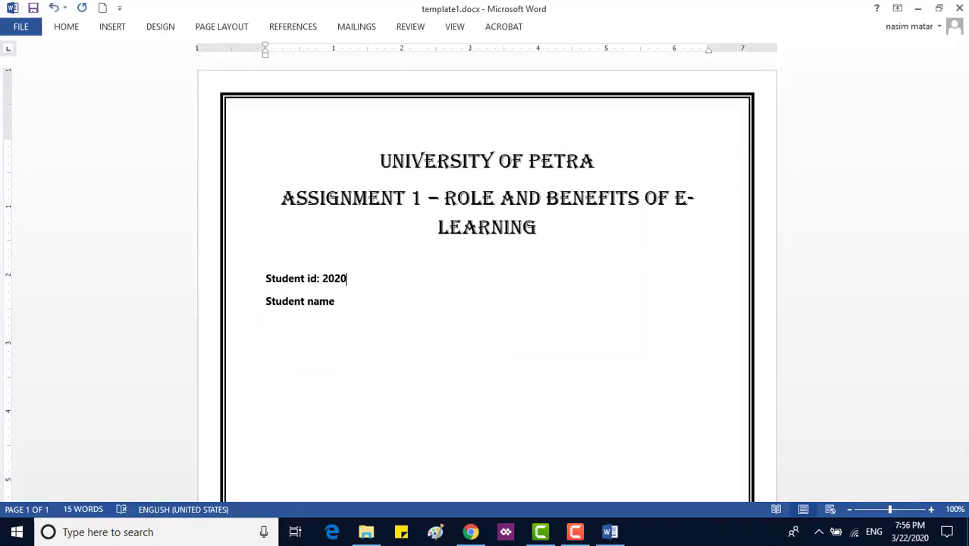
type("000000")
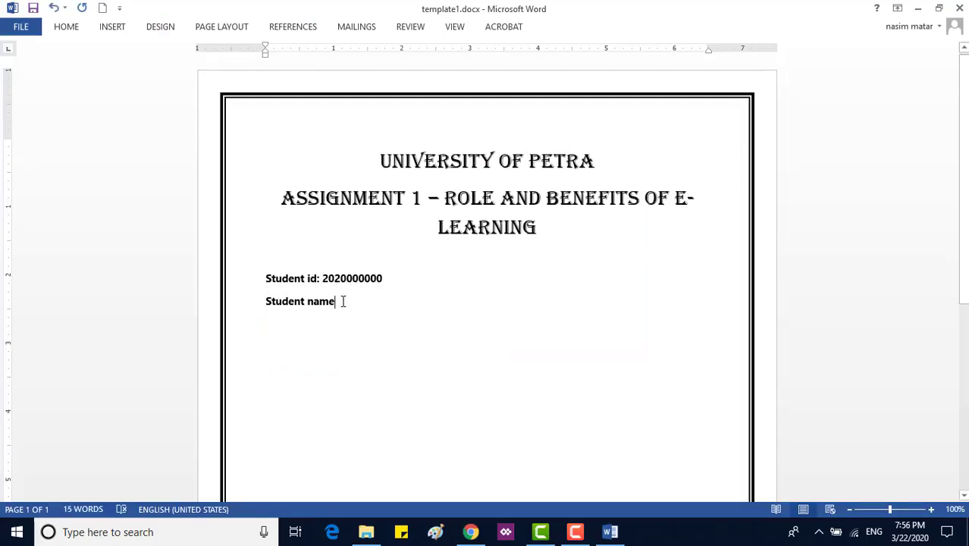
left_click(343, 301)
type(": Ahmad")
Write below the name: "The benefits of e-learning is experiencing new methods of learning and teaching, and giving us chance of preparing ourselves for future advance studies"
key("Return")
type("The benefits of e-learning is experiencing new methods of learning and teaching, and giving us chance of preparing ourselves for future advance studies")
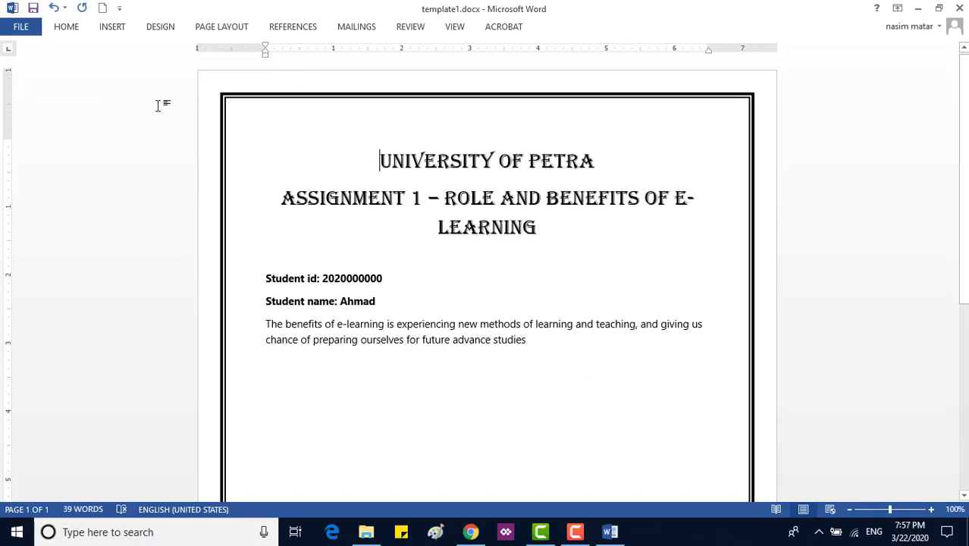
Save the completed template1.docx and close Word
left_click(19, 31)
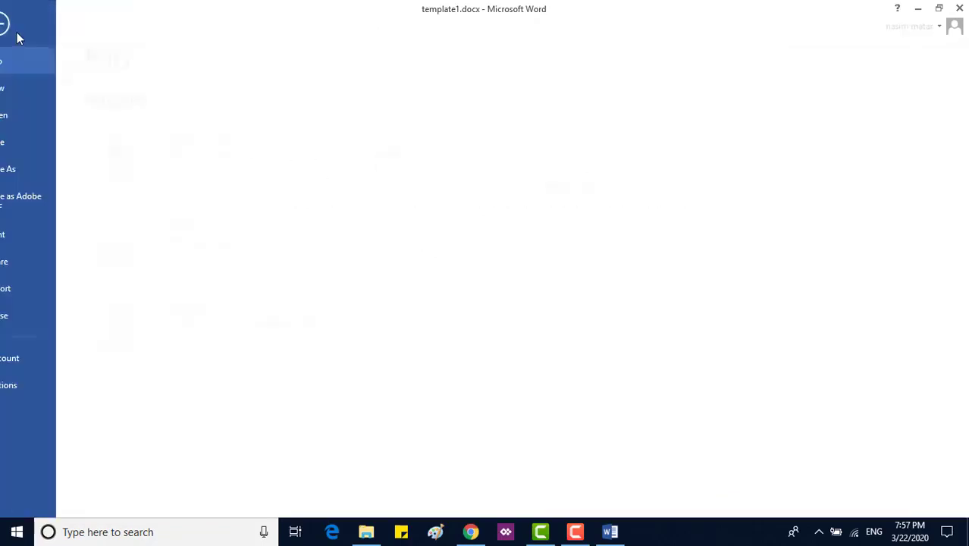
left_click(34, 141)
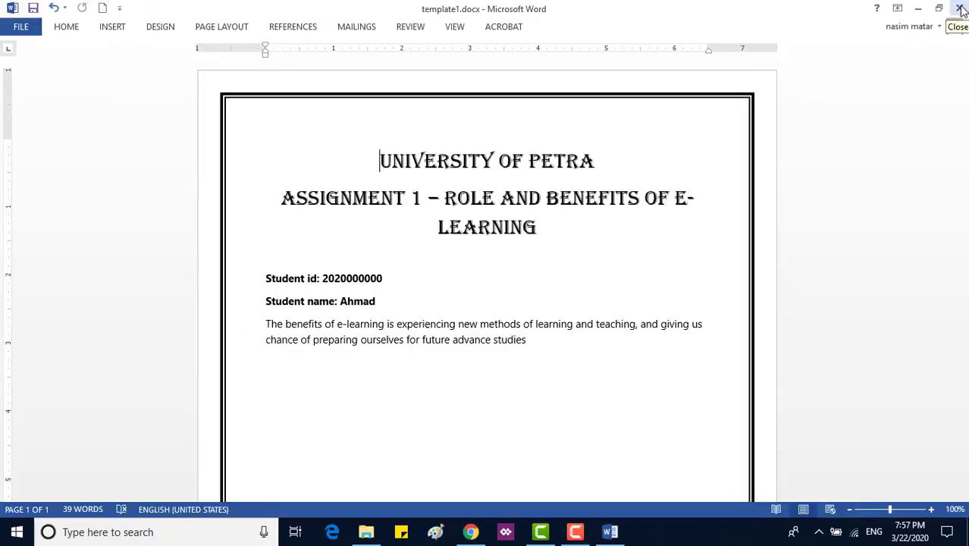
left_click(961, 9)
Open the text editor for a written text submission on the assignment upload page
scroll(584, 327, "down", 4)
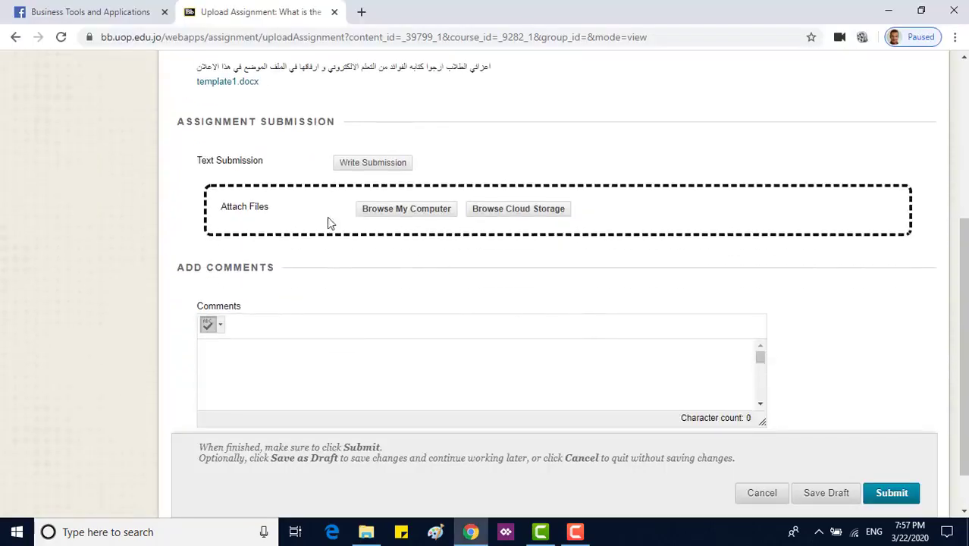
left_click_drag(229, 163, 196, 161)
left_click(256, 123)
left_click(364, 163)
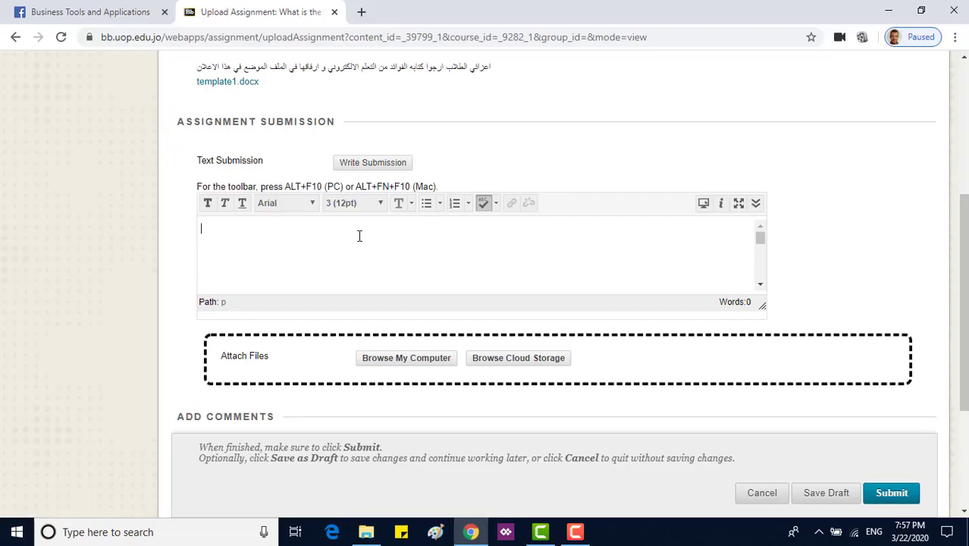
Write "Benefits of e-learning is to have new approach of learning" as the text submission and attach template1.docx from the Desktop
type("Benefits of e-learning is to have new approach of learning")
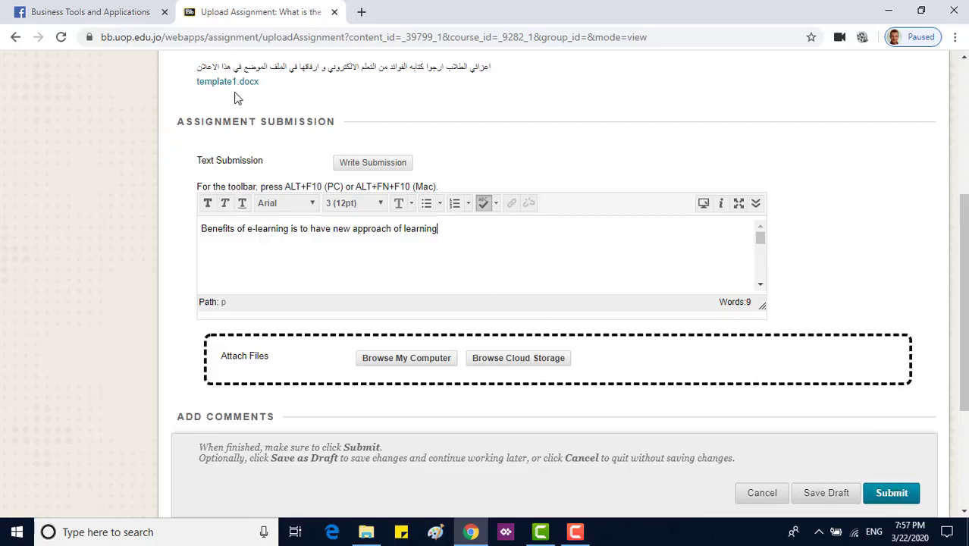
left_click(393, 364)
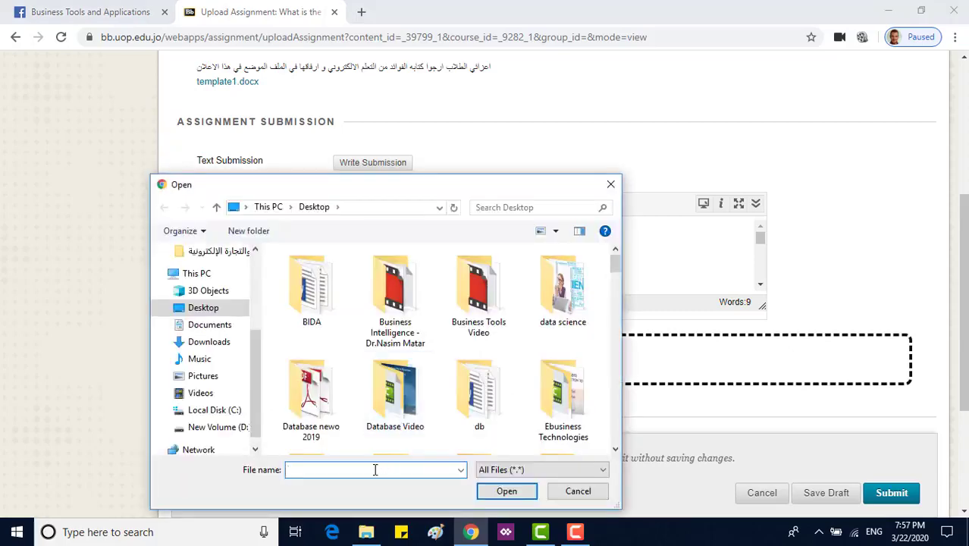
type("t")
left_click(455, 484)
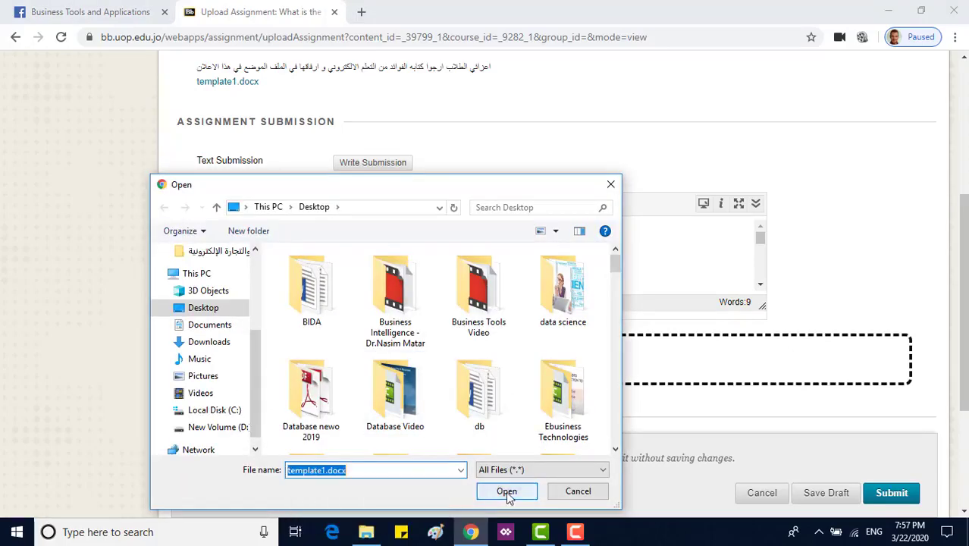
left_click(507, 492)
Add the two-line Arabic comment "الدكتور العزيز" / "هل هذا هو الواجب الاول في الوحده" and submit the assignment
scroll(550, 409, "down", 3)
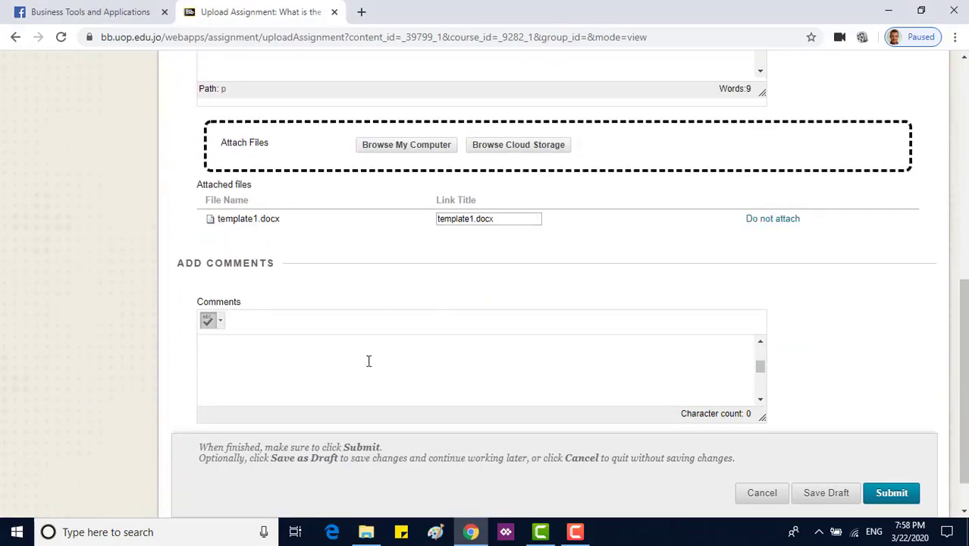
left_click(364, 361)
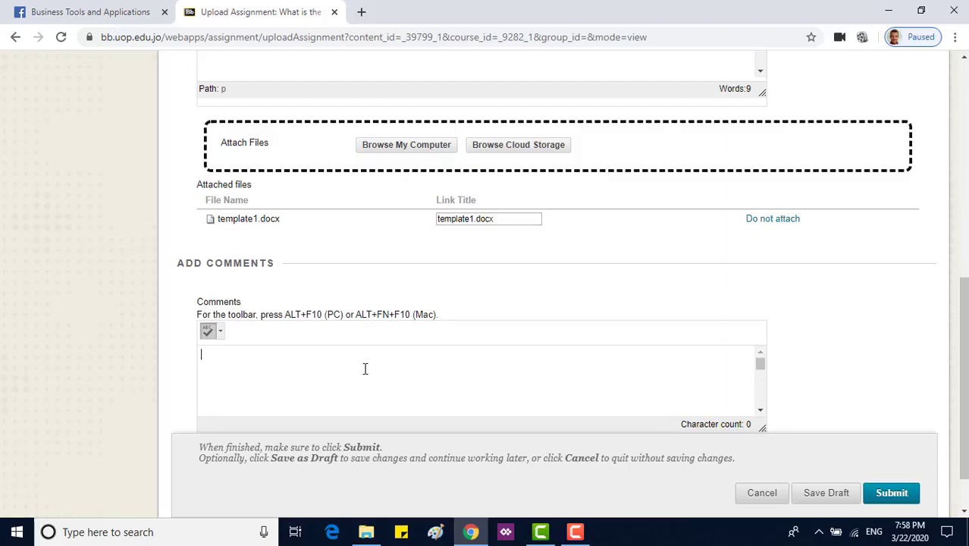
key("alt+shift")
type("الدكتور العزيز هل هذا هو الواجب الاول في الوحده")
scroll(452, 359, "down", 1)
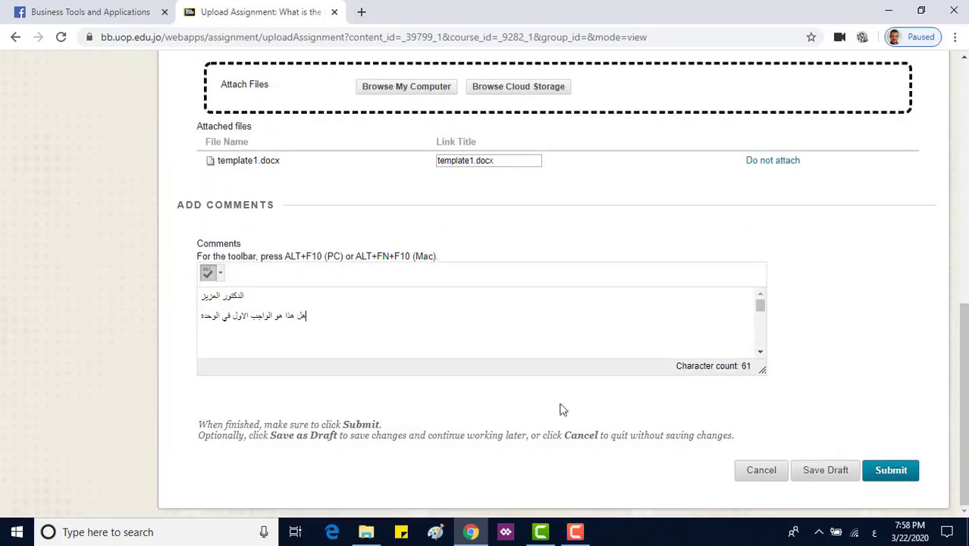
left_click(900, 473)
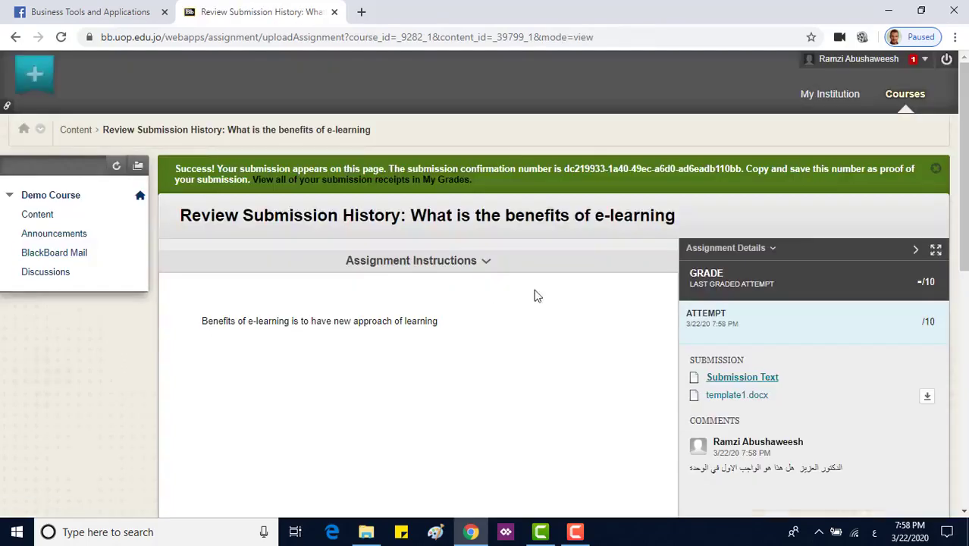